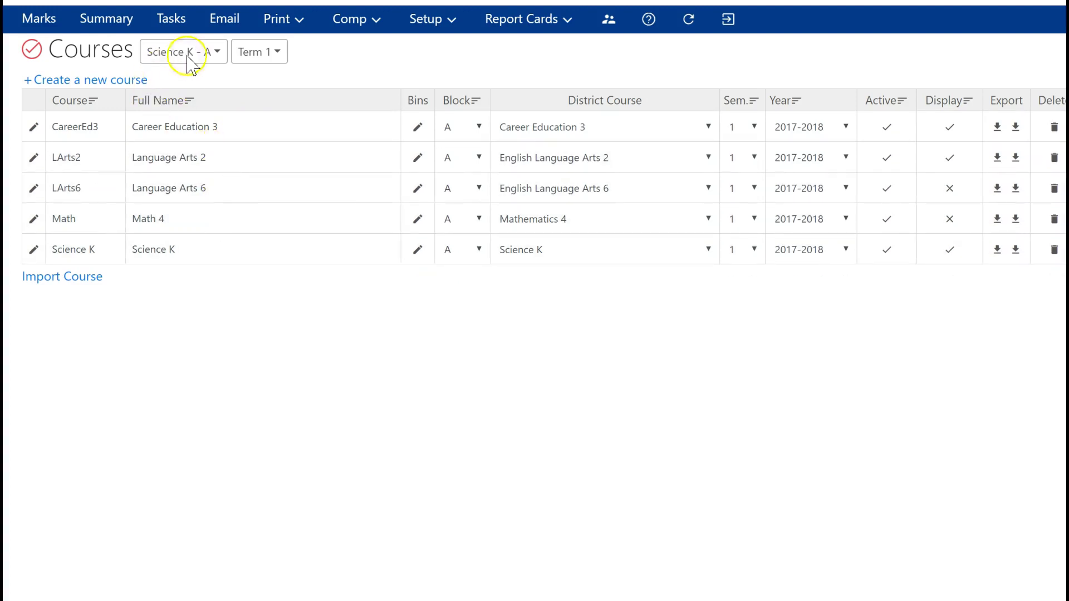
Rename the CareerEd3 course as Careers3.
left_click(221, 59)
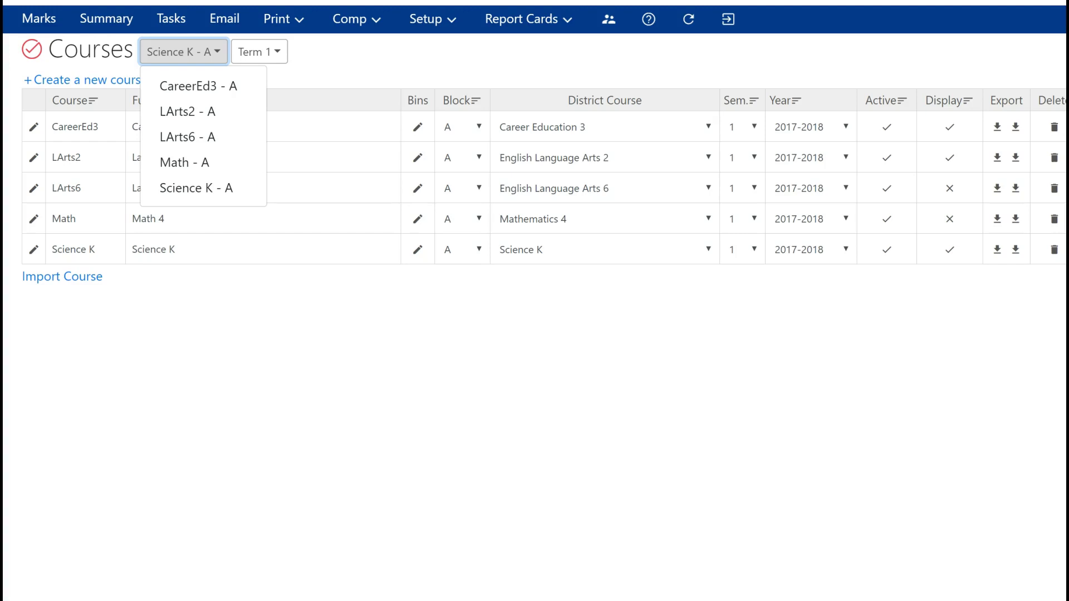
left_click(118, 131)
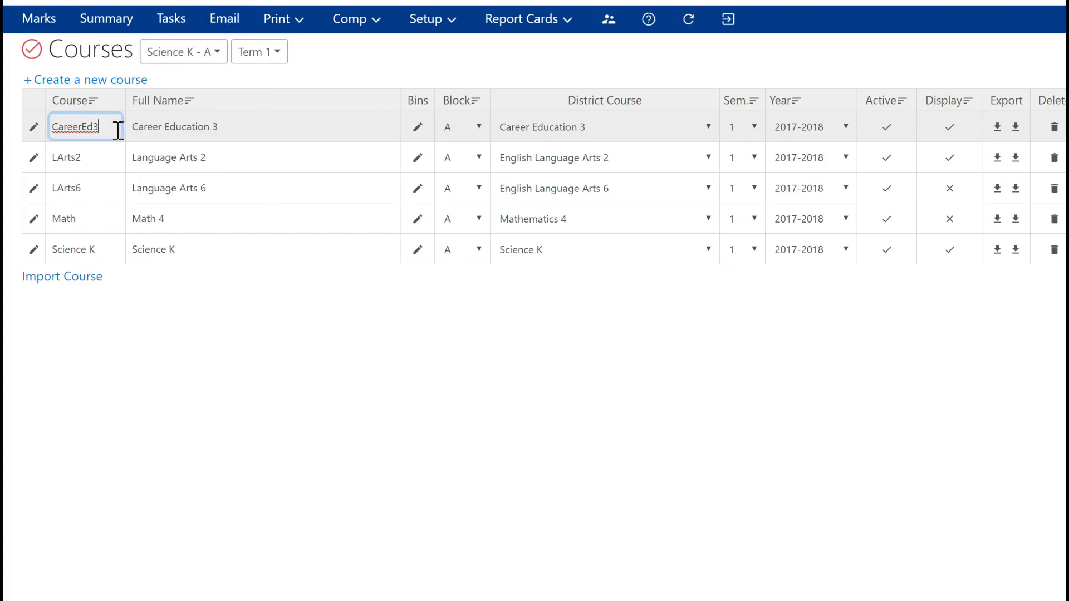
key("BackSpace")
key("BackSpace")
key("BackSpace")
key("BackSpace")
key("BackSpace")
key("BackSpace")
type("E")
key("BackSpace")
key("BackSpace")
type("reers3")
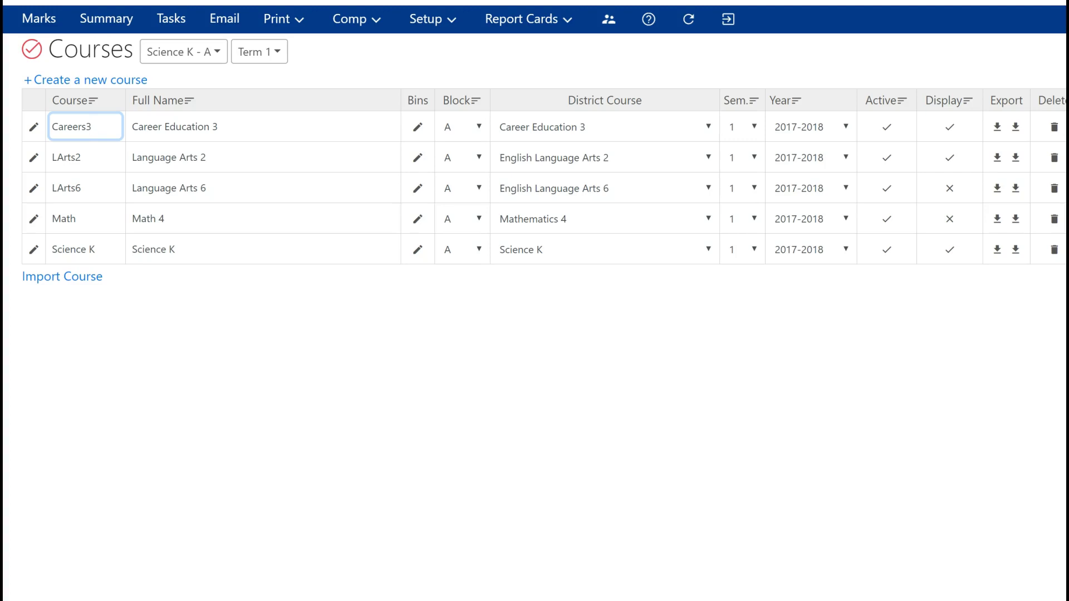
left_click(216, 53)
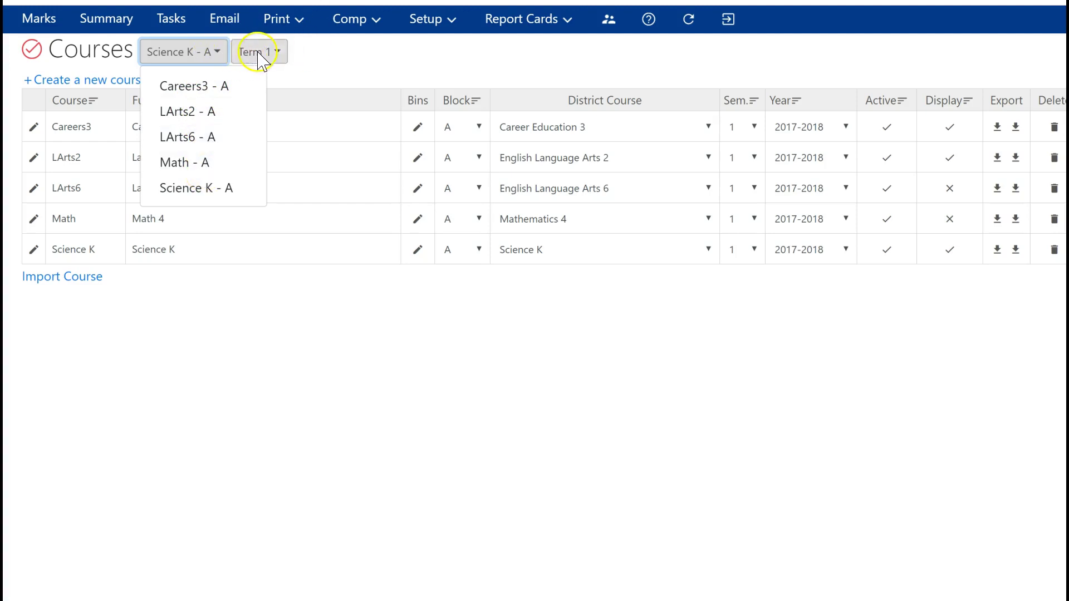
left_click(277, 51)
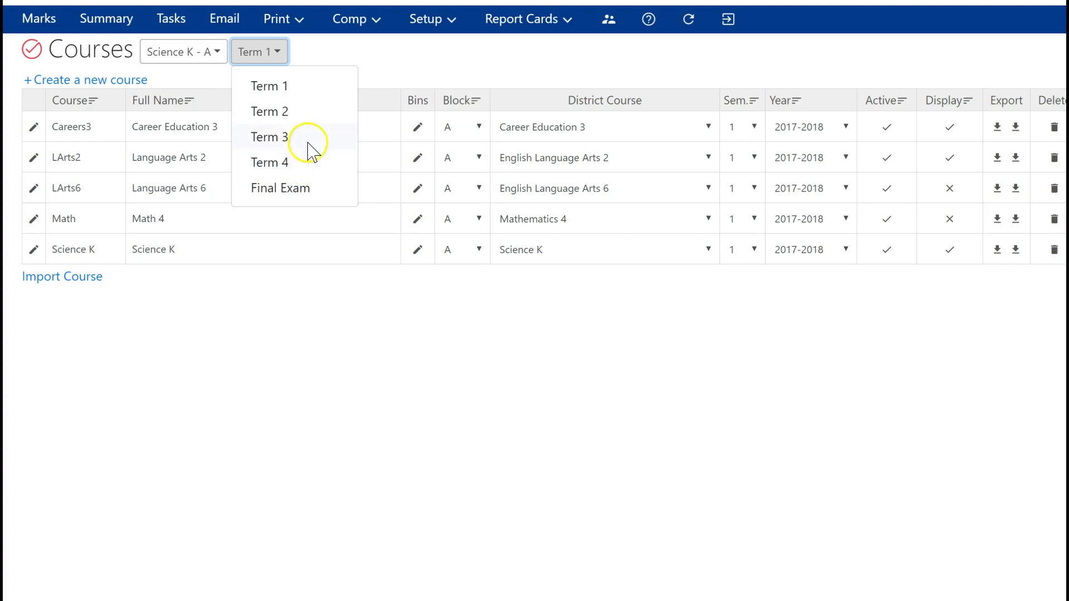
left_click(200, 312)
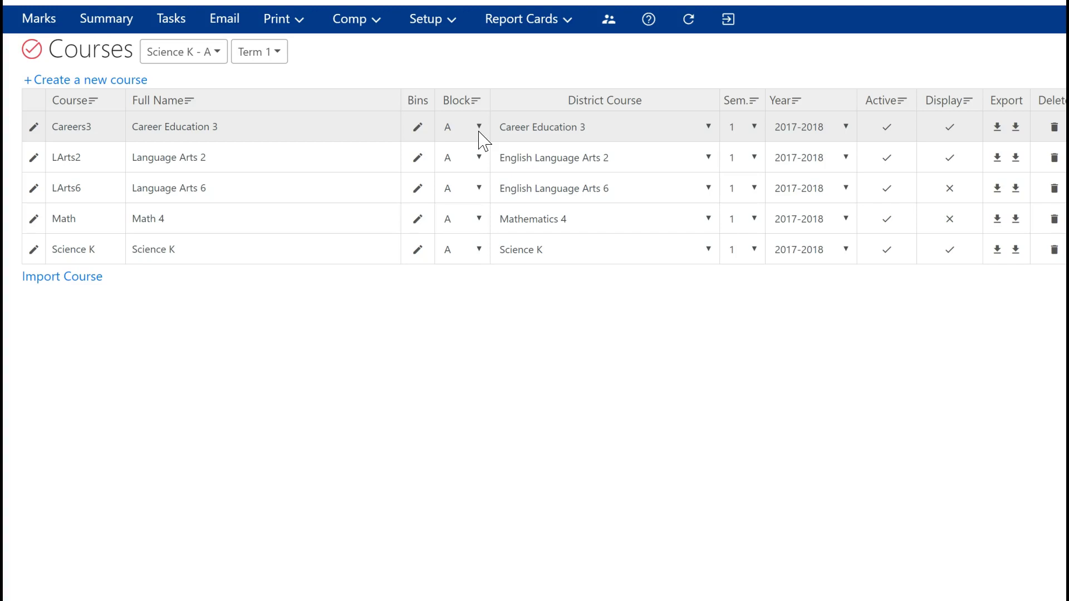
left_click(485, 132)
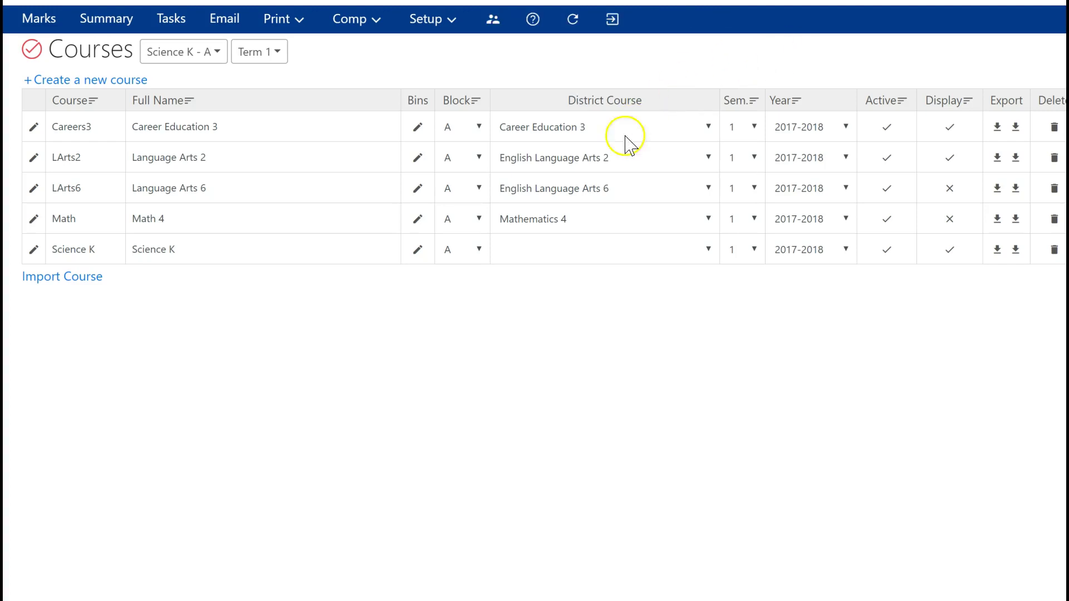
Set the district course of Careers3 to Mathematics 2.
left_click(709, 127)
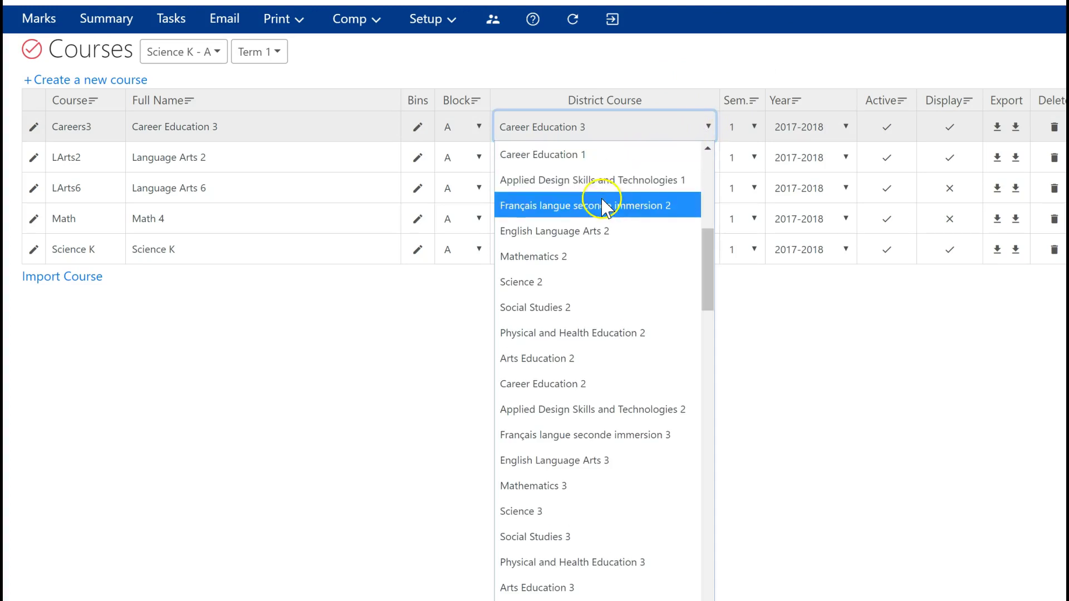
left_click(591, 257)
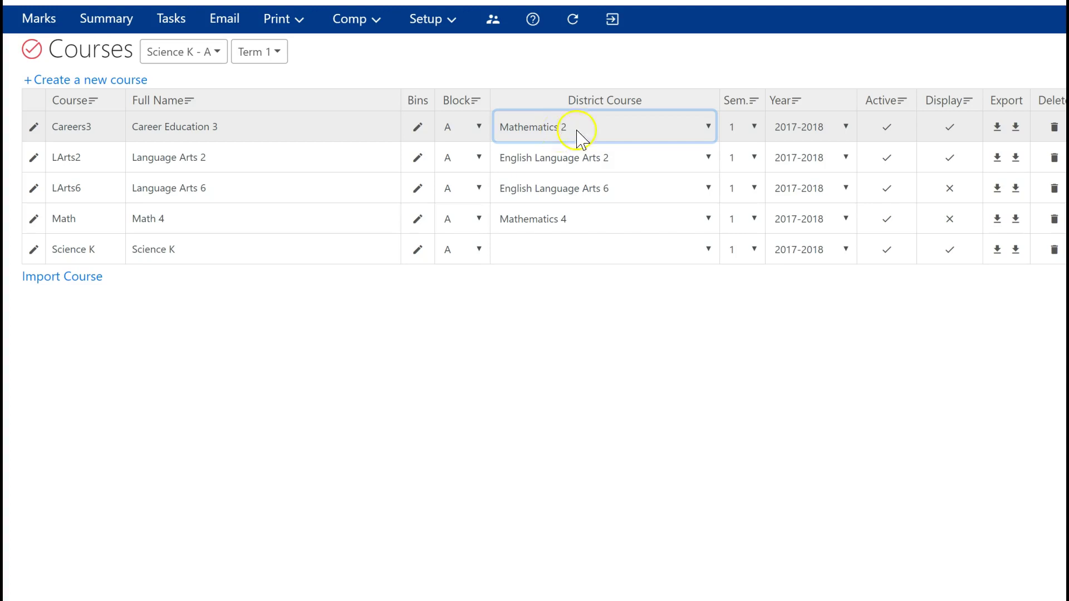
Set the district course of Careers3 to Career Education 3.
left_click(712, 128)
scroll(640, 245, "down", 3)
scroll(638, 248, "down", 6)
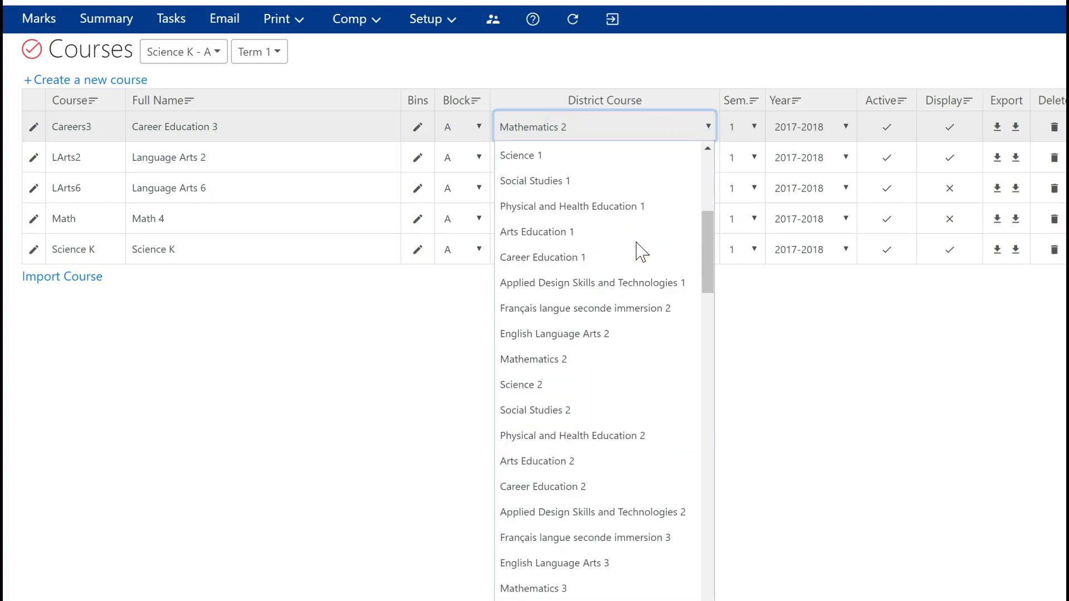
scroll(639, 246, "down", 2)
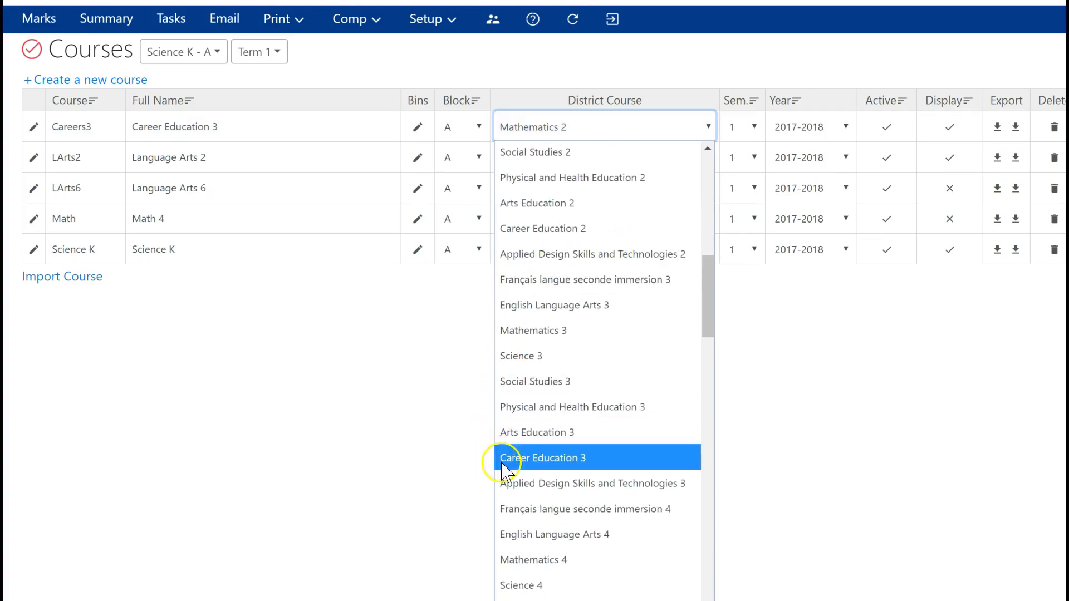
left_click(521, 464)
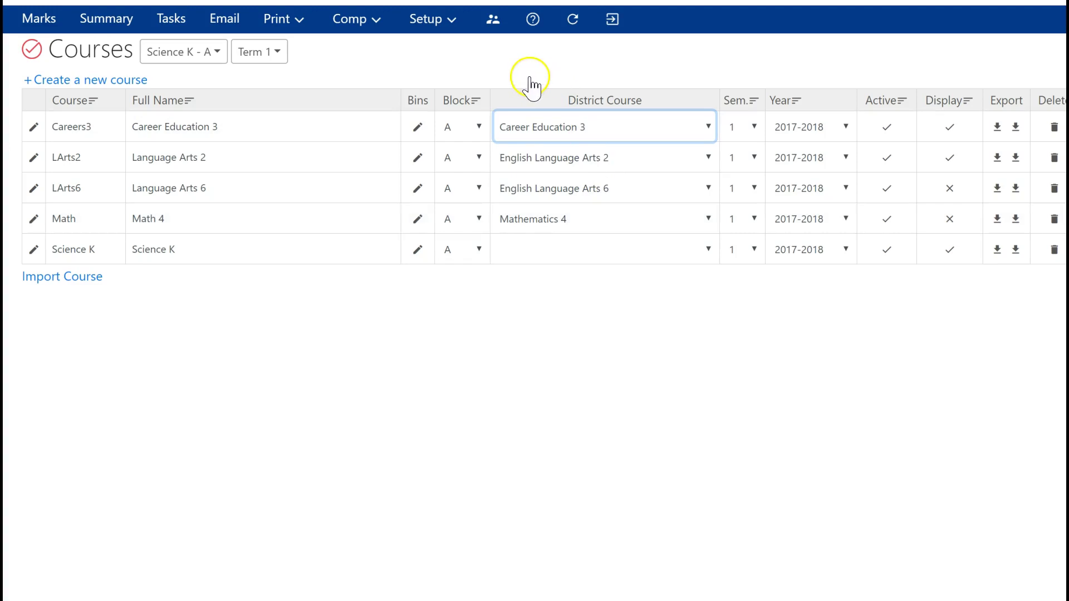
left_click(453, 23)
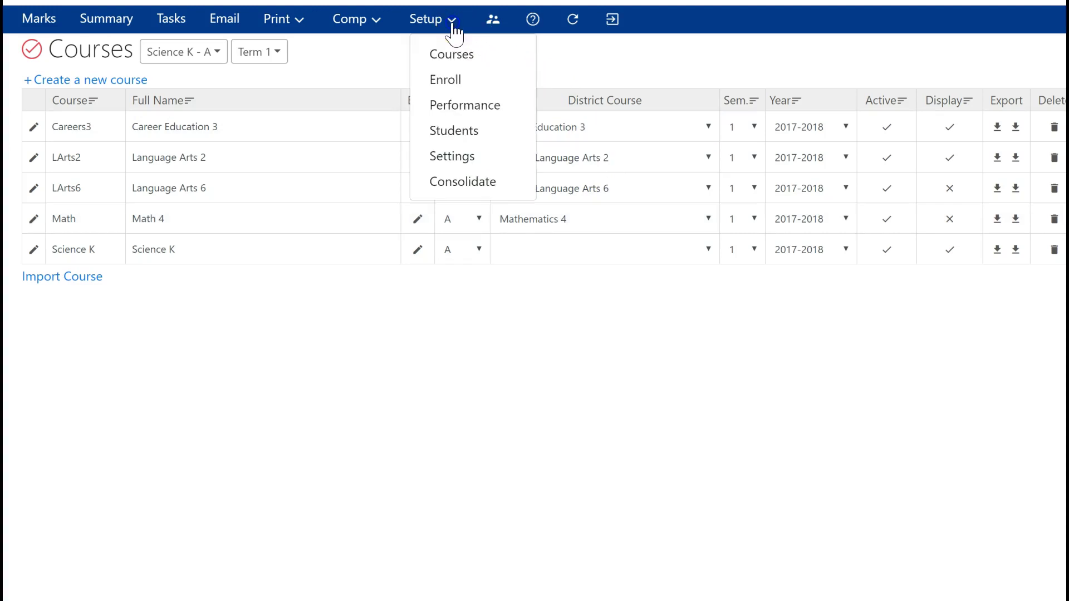
left_click(568, 60)
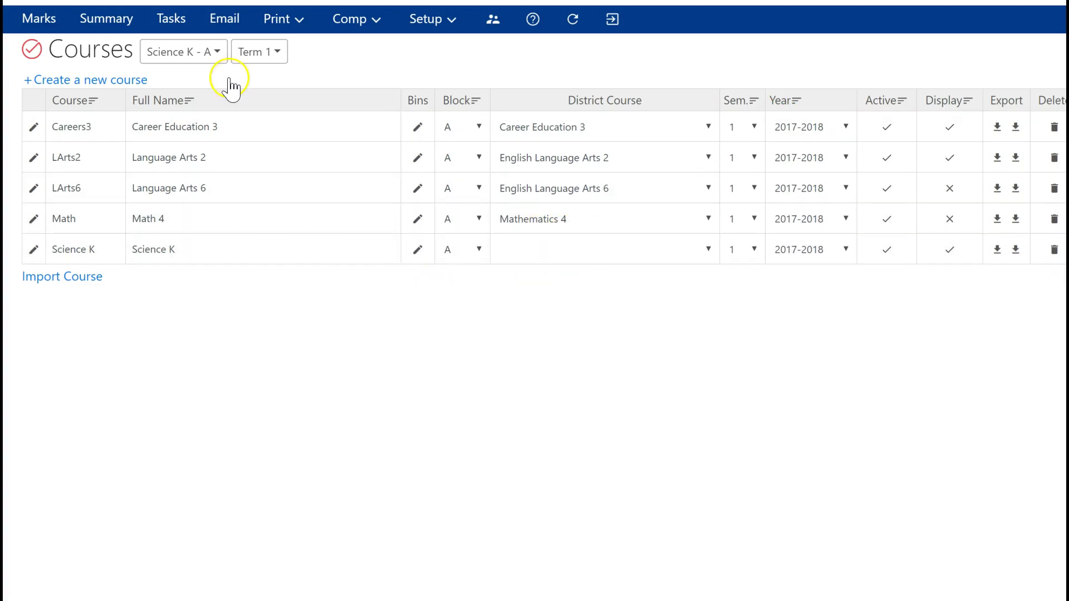
Select Science K - A as the current course and link the Science K row to the district course Science K.
left_click(219, 52)
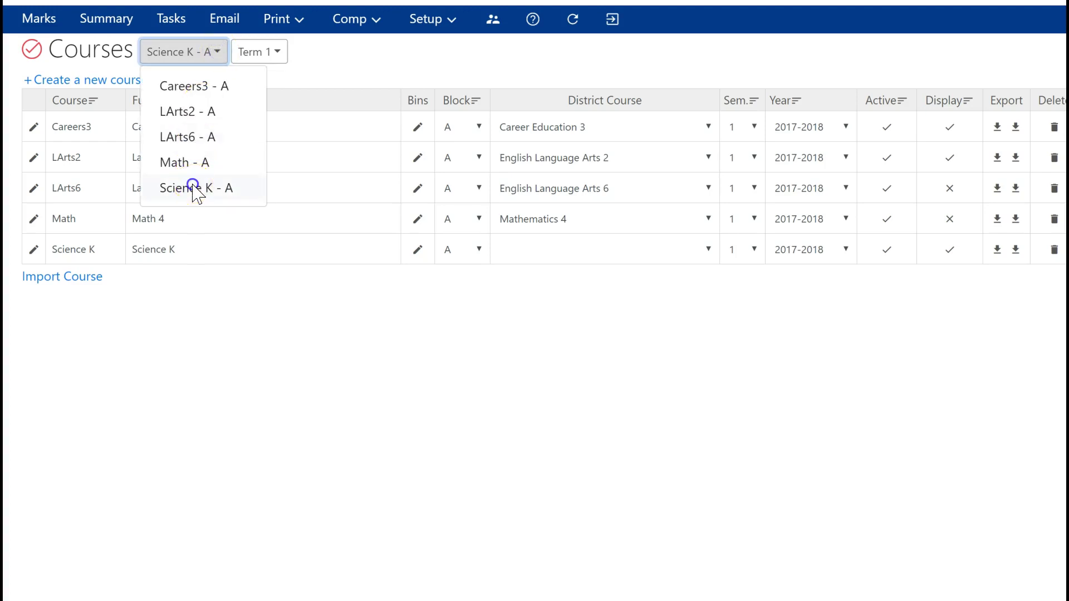
left_click(192, 188)
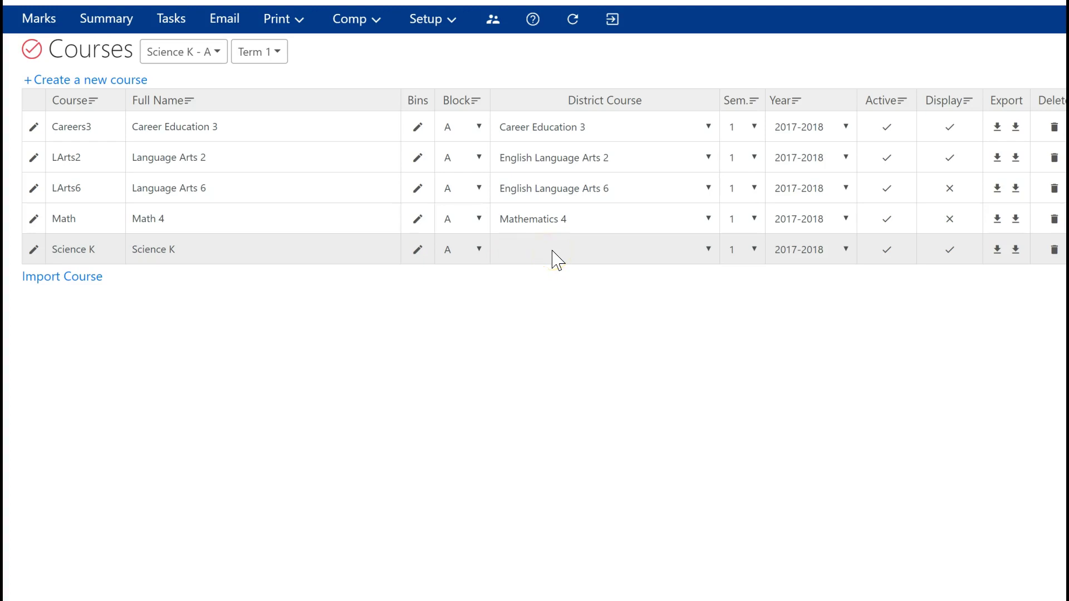
left_click(706, 253)
left_click(706, 251)
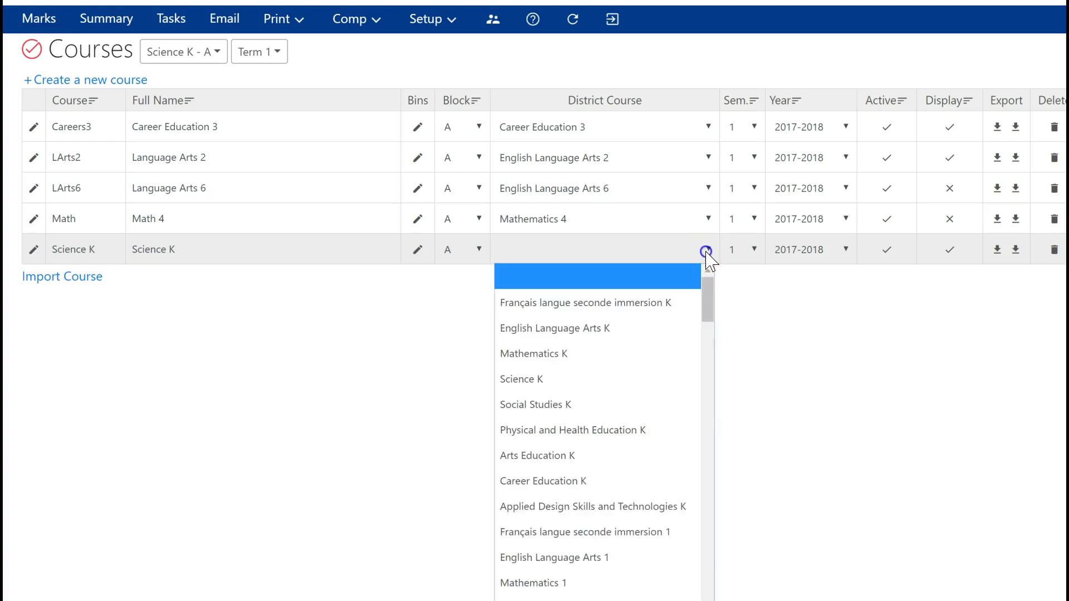
left_click(571, 382)
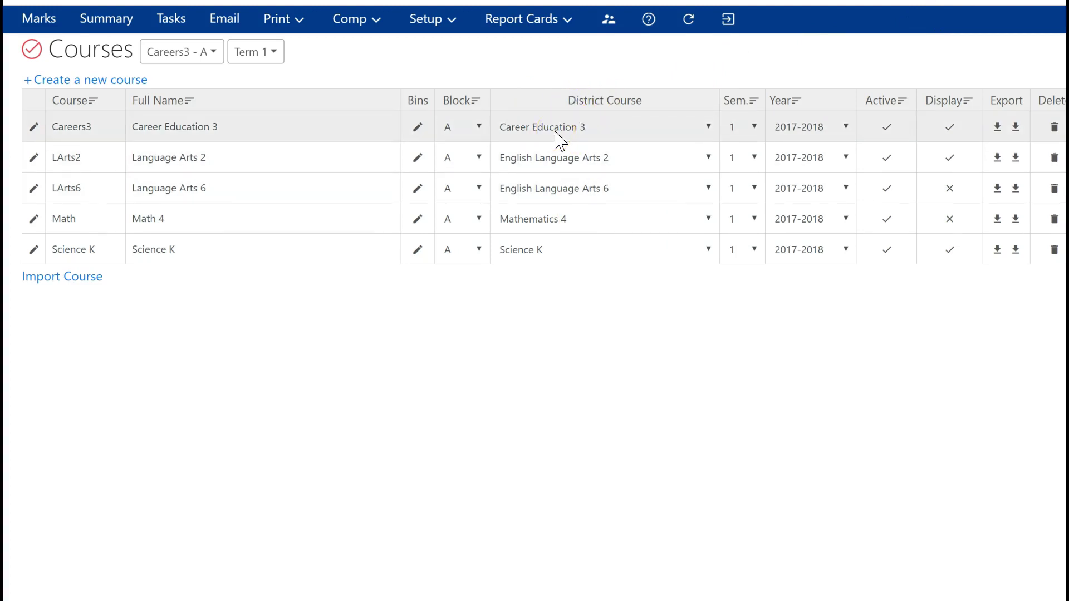
left_click(206, 130)
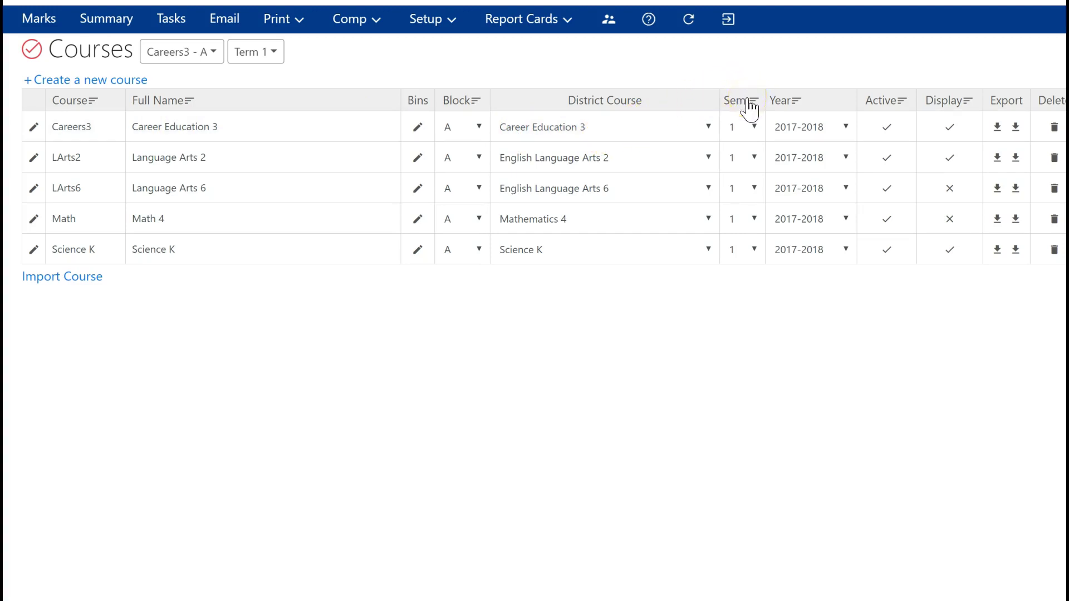
left_click(786, 103)
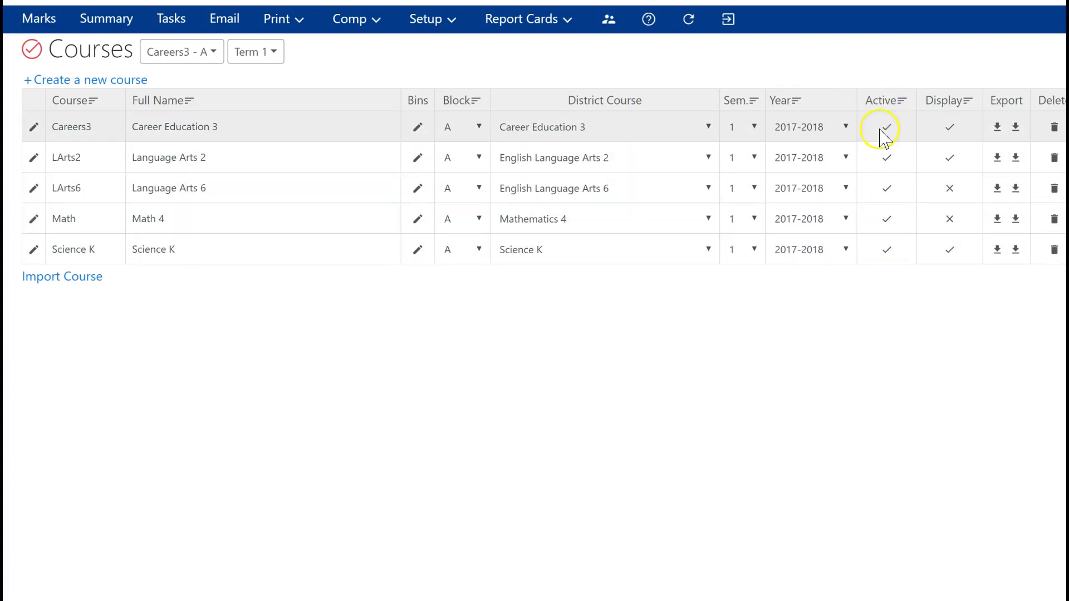
Turn off Display for the Careers3, LArts2 and Science K courses.
left_click(950, 129)
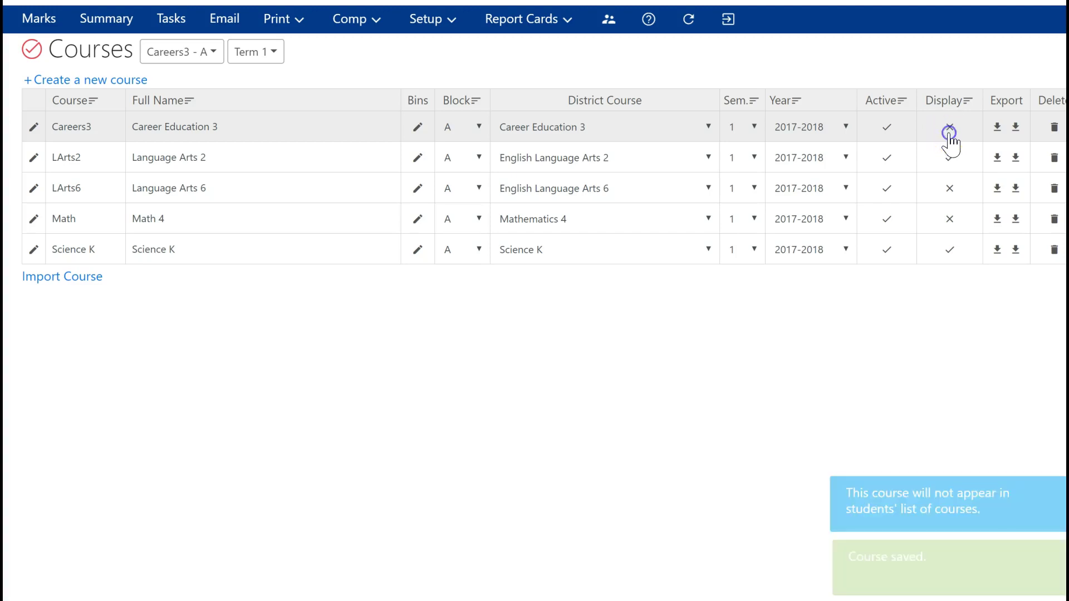
left_click(950, 160)
left_click(948, 252)
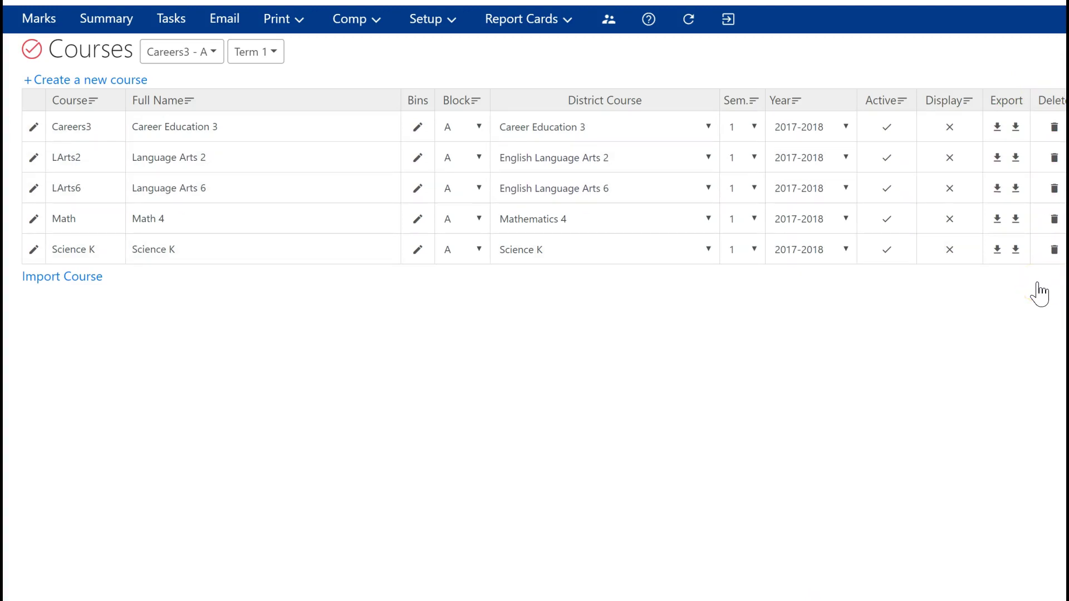
left_click(1030, 285)
left_click(191, 303)
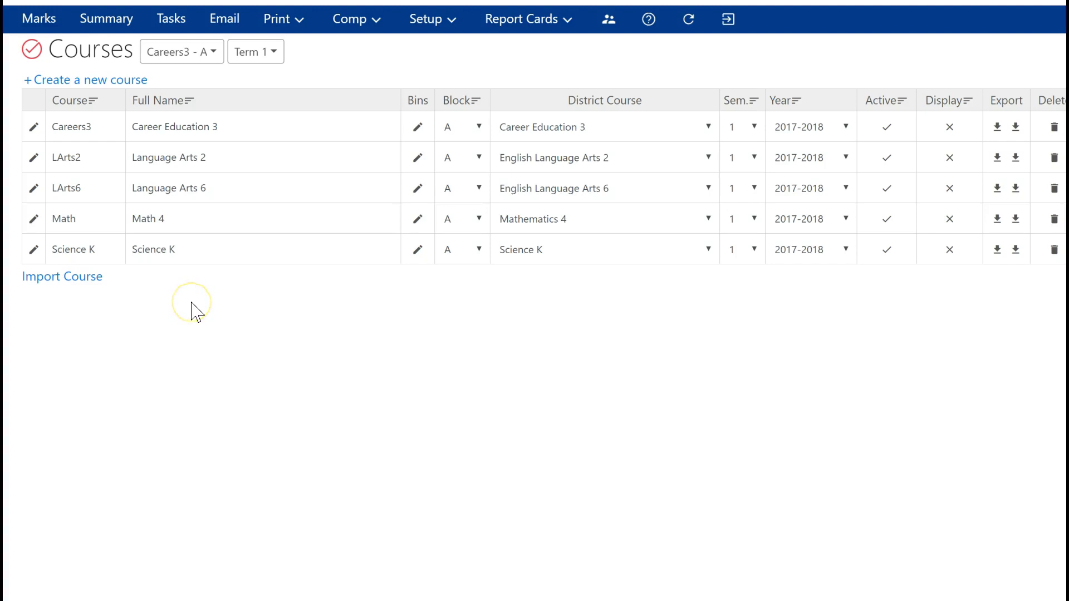